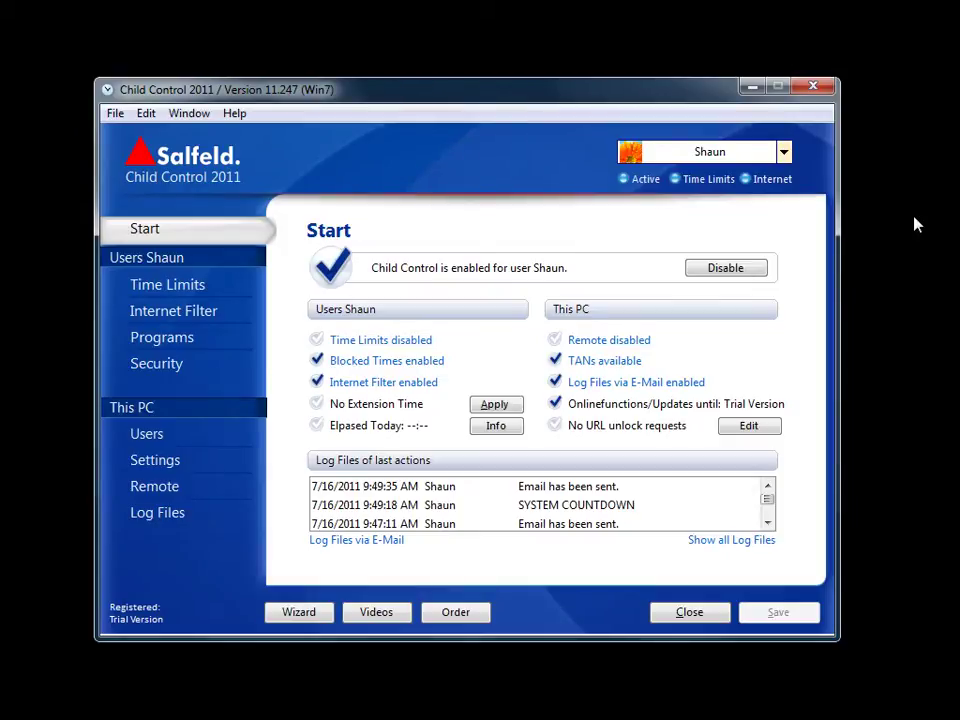
Switch the start page from Shaun to the user Peter using the user list
key("alt+Down")
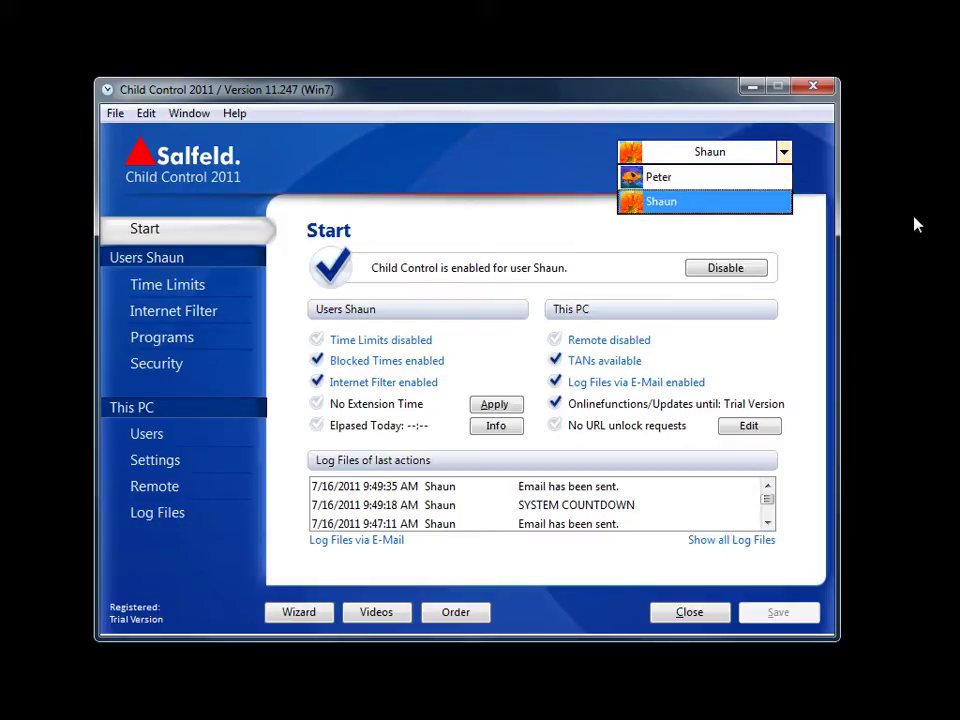
key("Up")
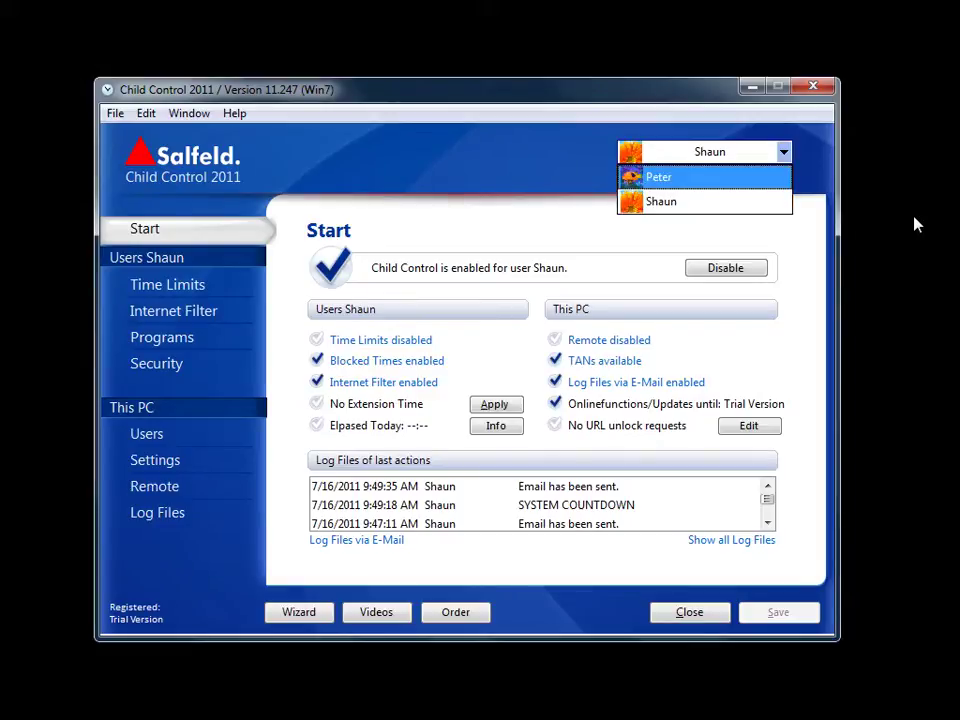
key("Return")
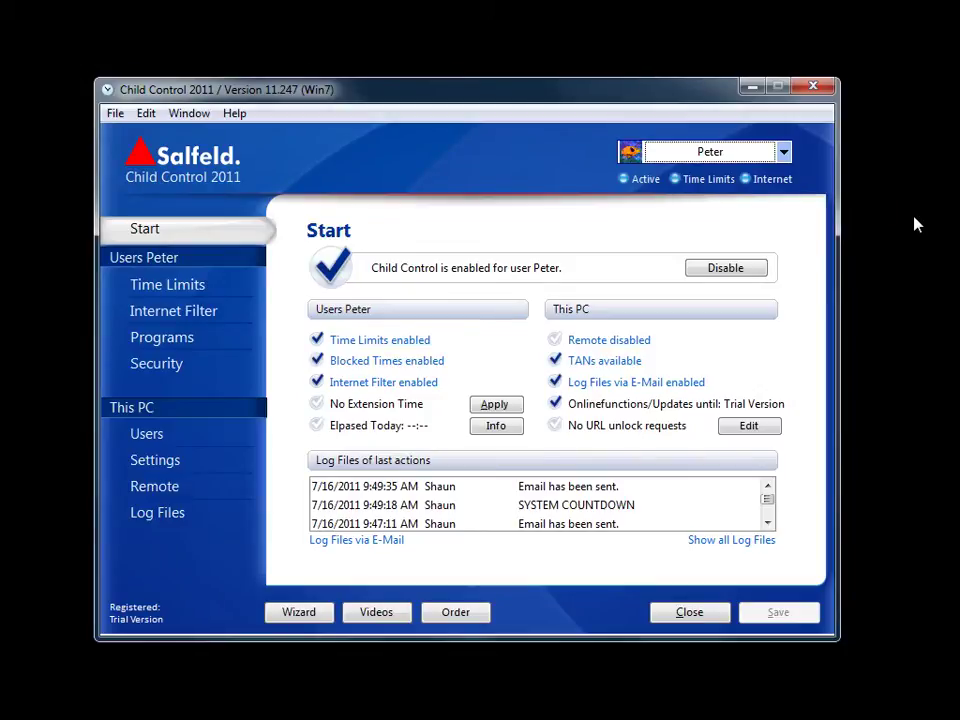
Open Peter's Time Limits settings page
key("Return")
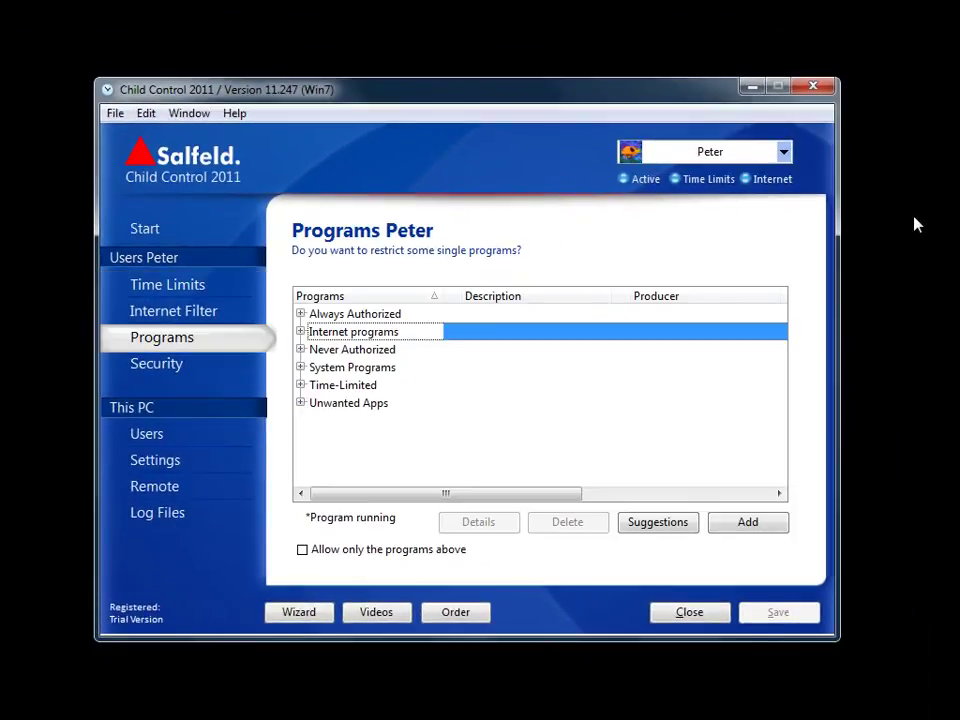
Expand the Internet programs category in Peter's program list
key("Right")
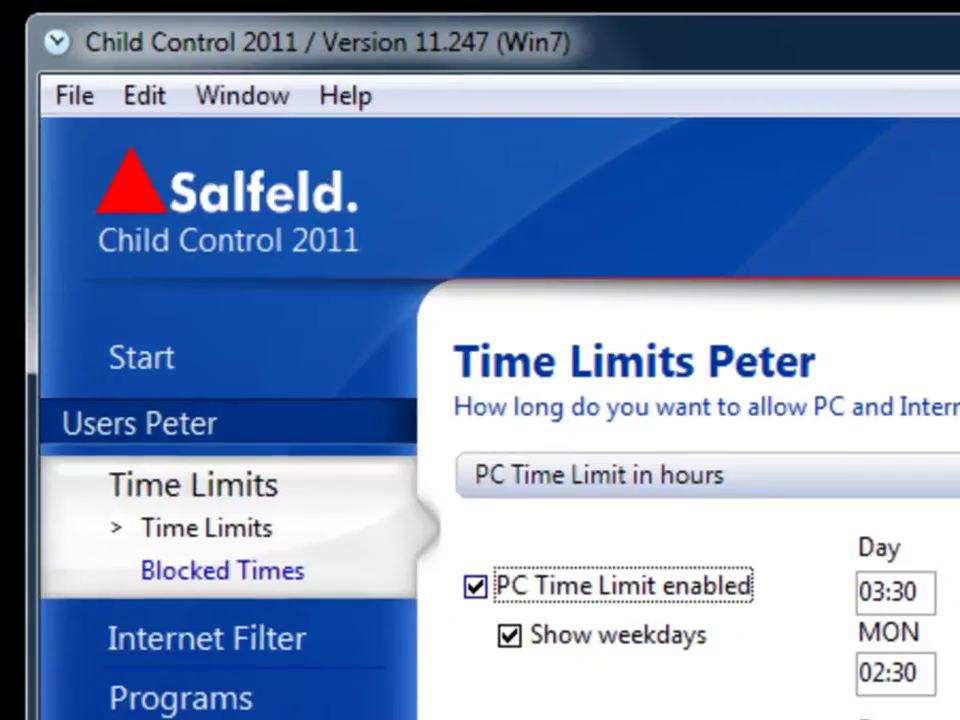
key("alt+e")
key("Escape")
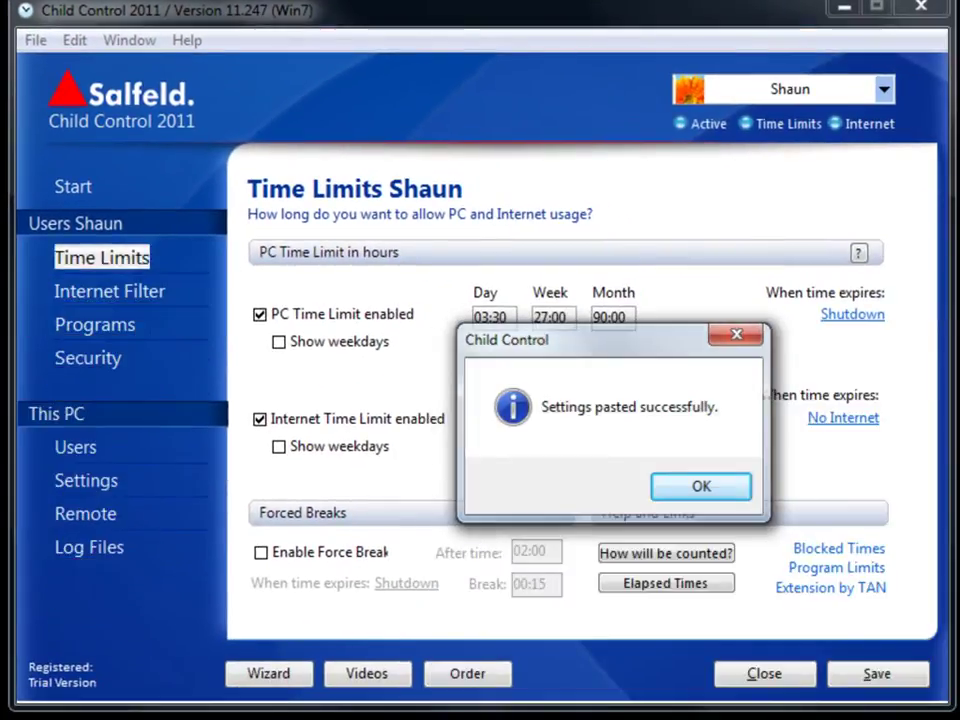
key("Return")
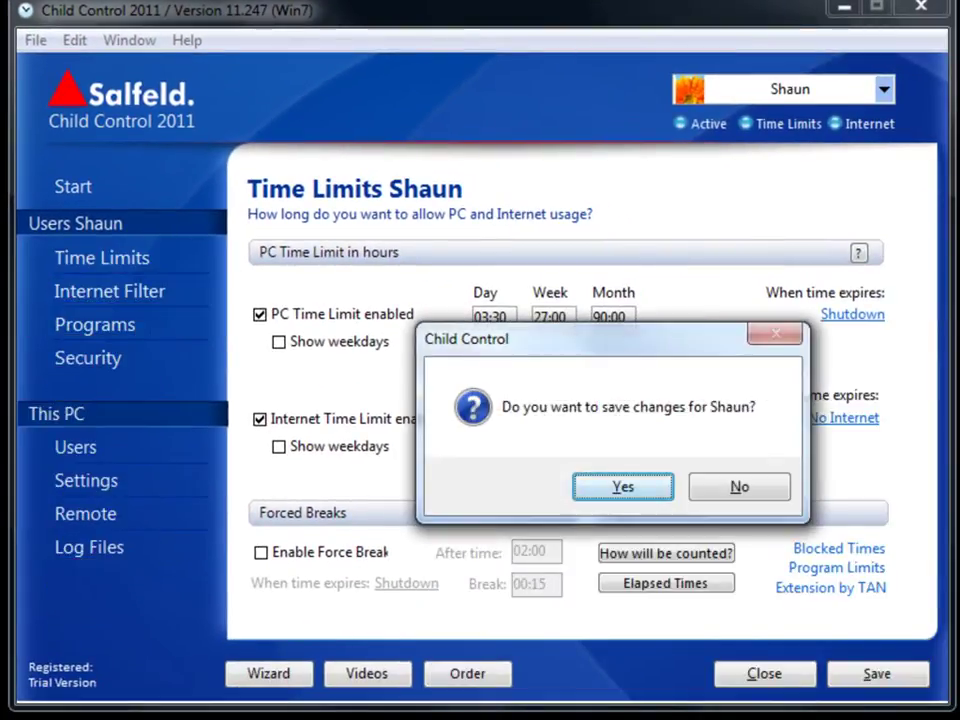
key("Return")
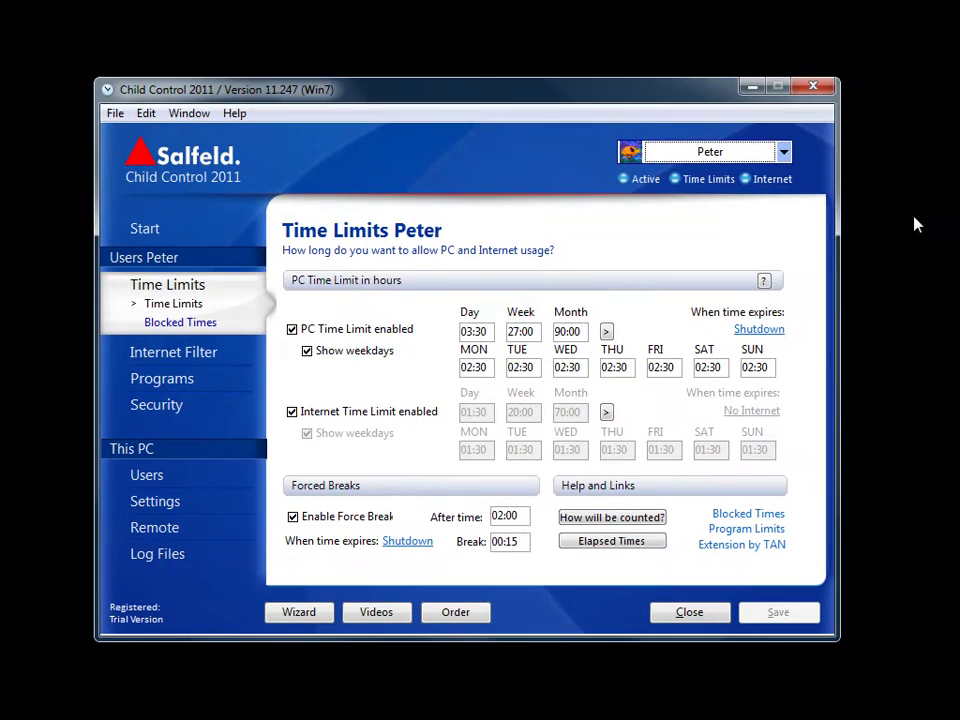
Start saving the configuration under a new file name with Save As
key("alt+f")
key("Down")
key("Down")
key("Return")
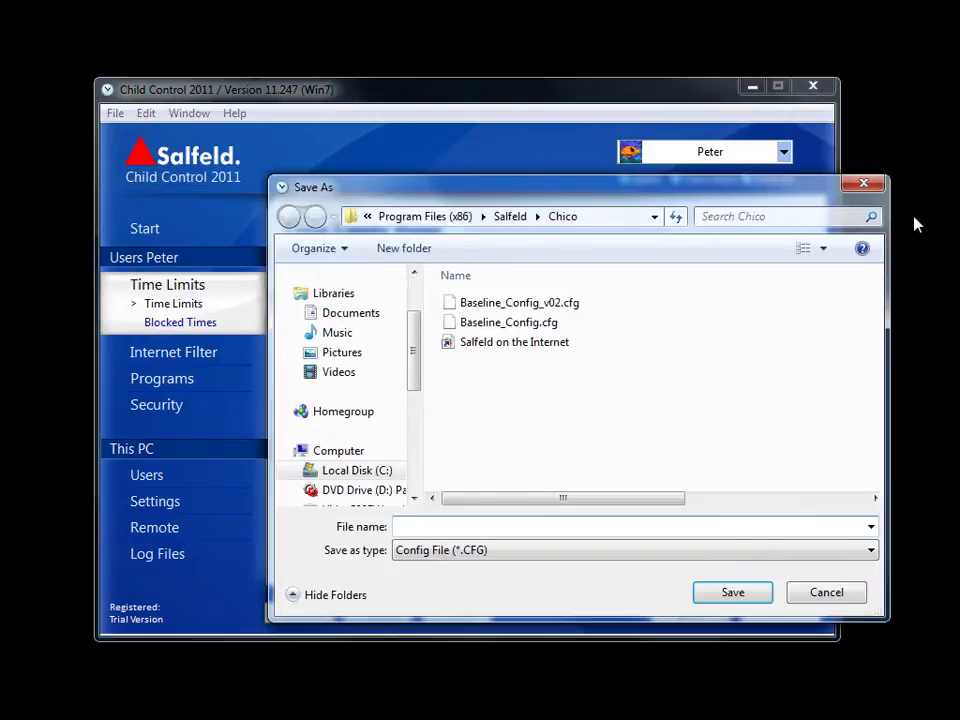
Change the Baseline_Config_v02.cfg name to v03 and save as Baseline_Config_v03.cfg
key("shift+Tab")
key("Up")
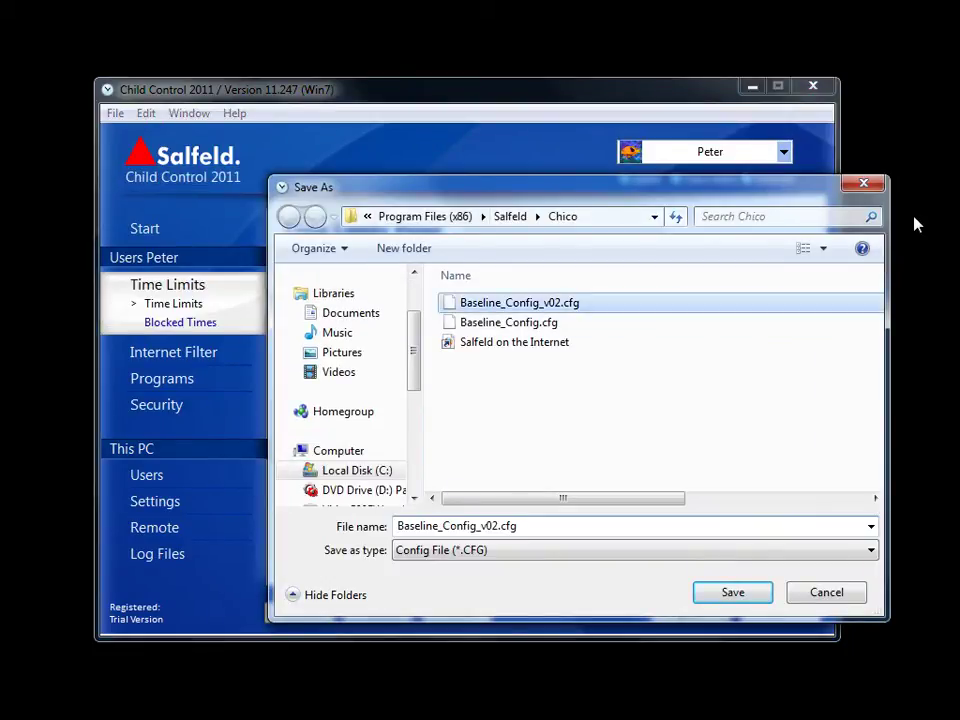
key("Tab")
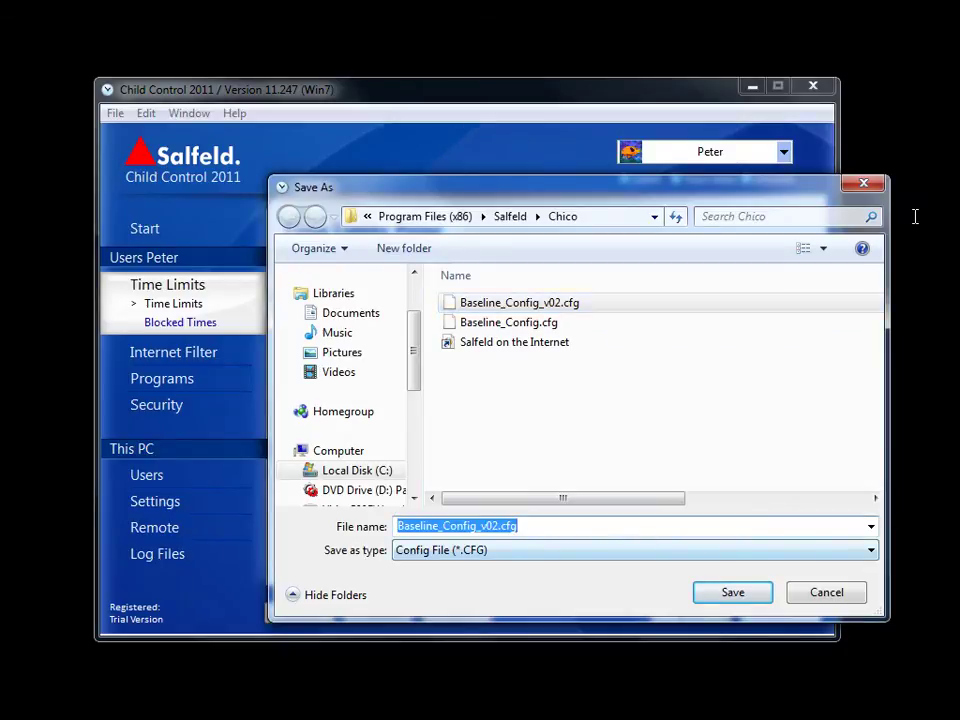
key("End")
key("Left")
key("Left")
key("Left")
key("Left")
key("shift+Left")
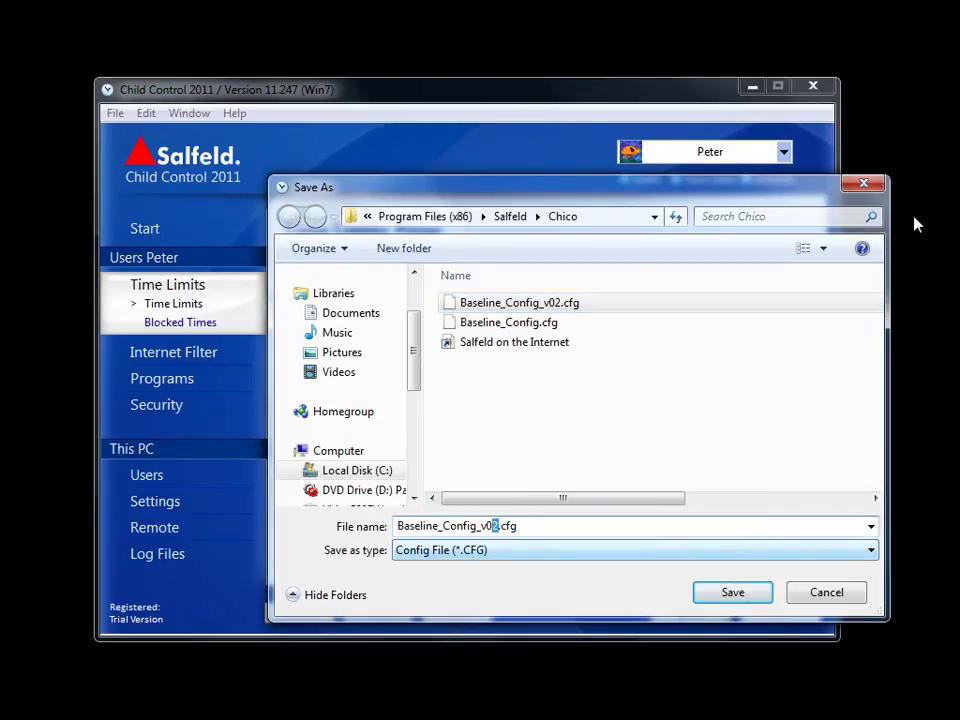
type("3")
key("Return")
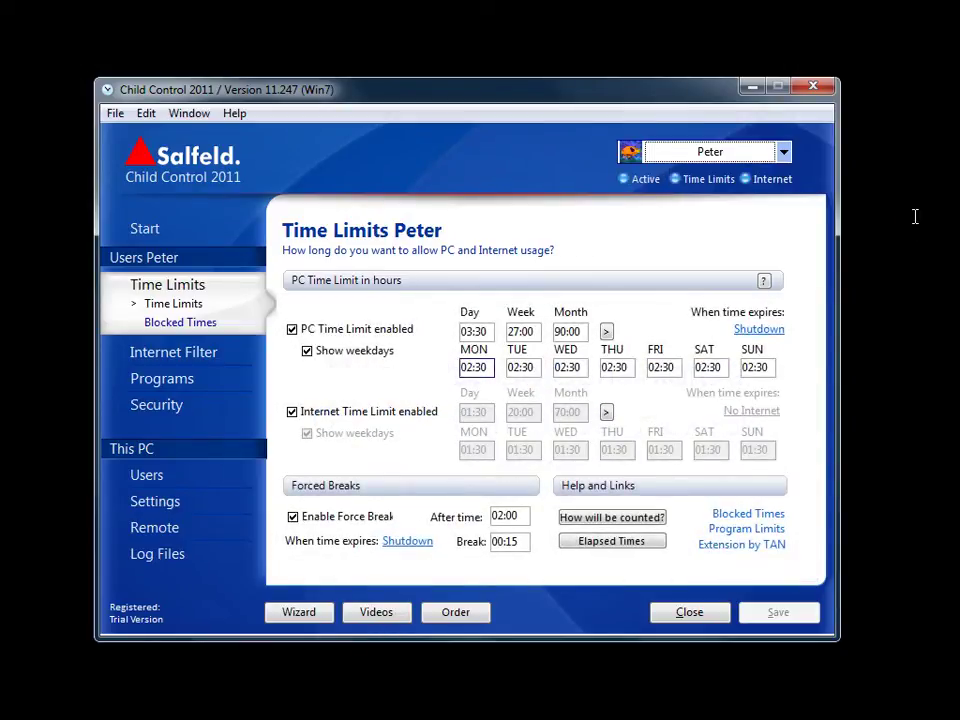
Load the Baseline_Config_v03.cfg configuration file to show Peter's time limits
key("alt+f")
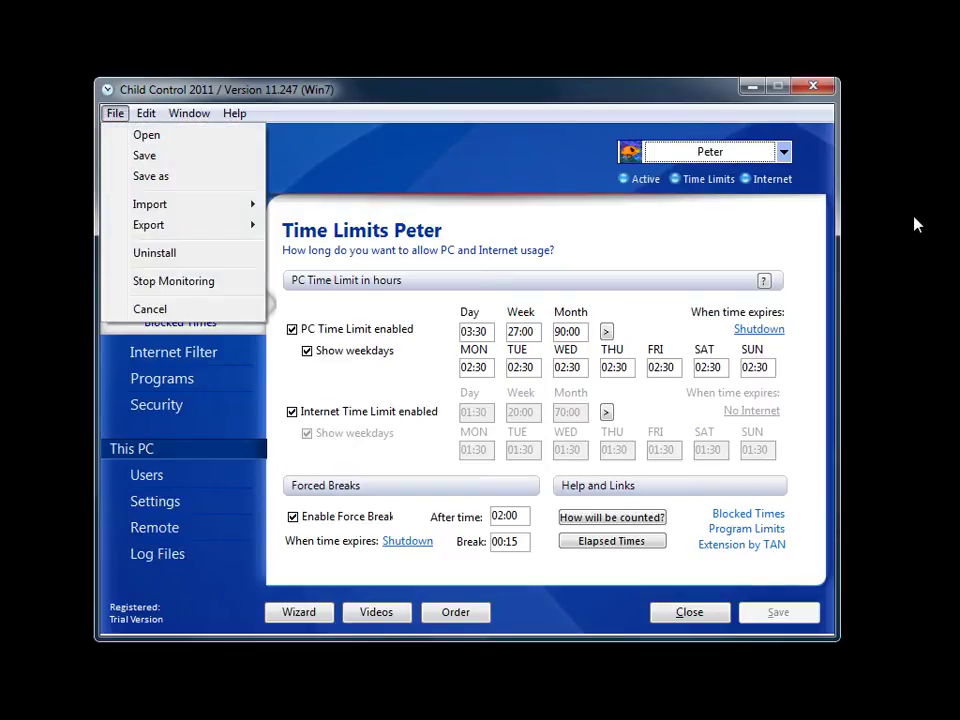
key("o")
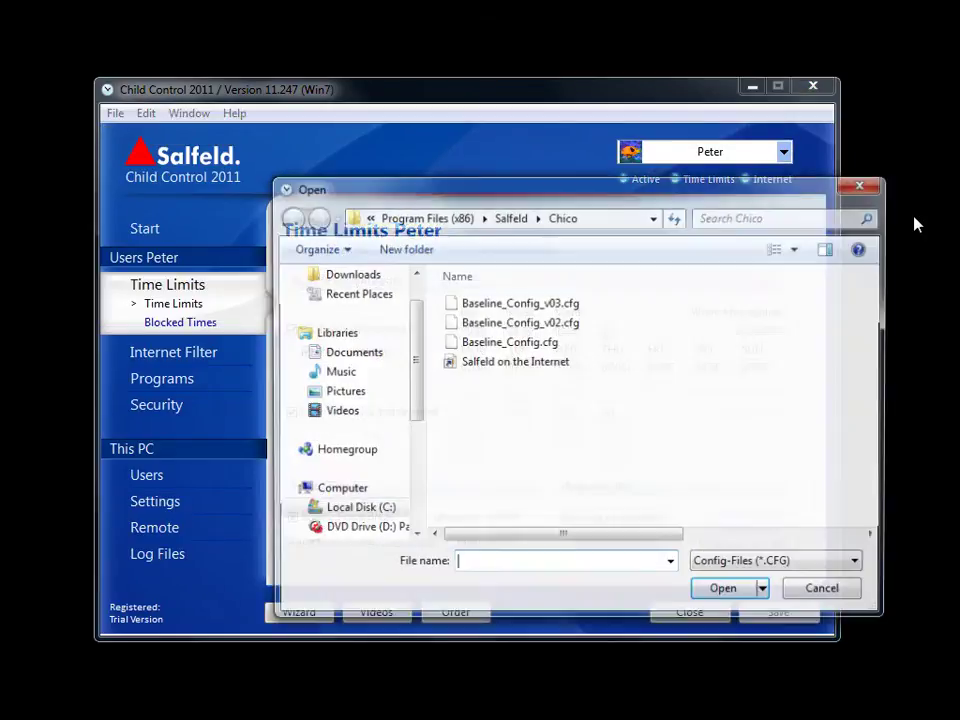
key("shift+Tab")
key("Down")
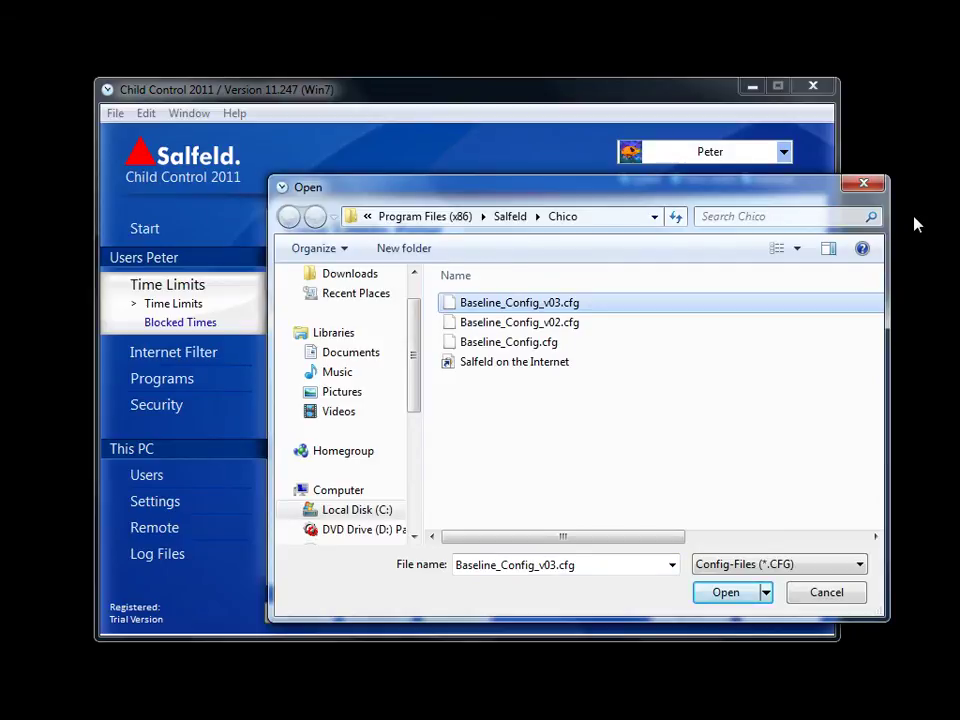
key("Return")
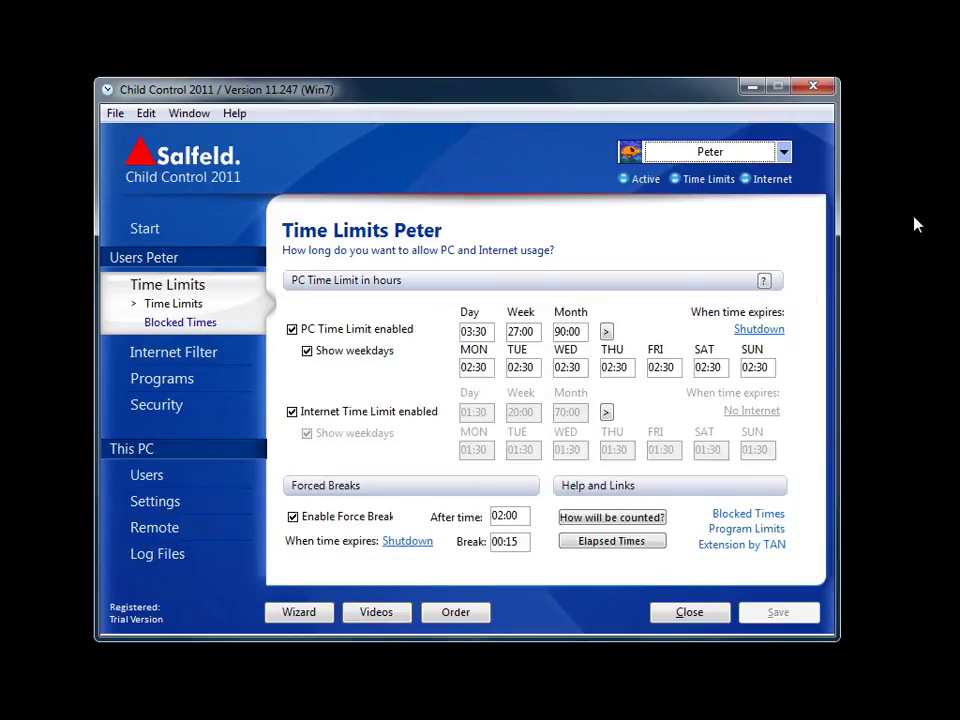
key("alt+e")
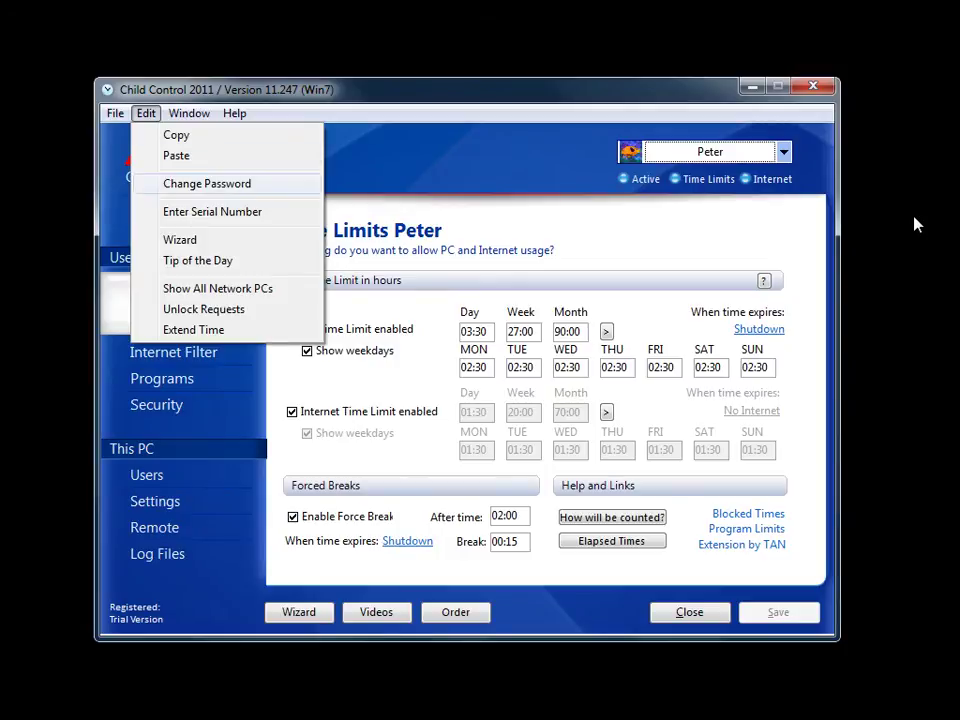
Set a new settings password, leaving the recovery e-mail empty and declining e-mail recovery
key("Return")
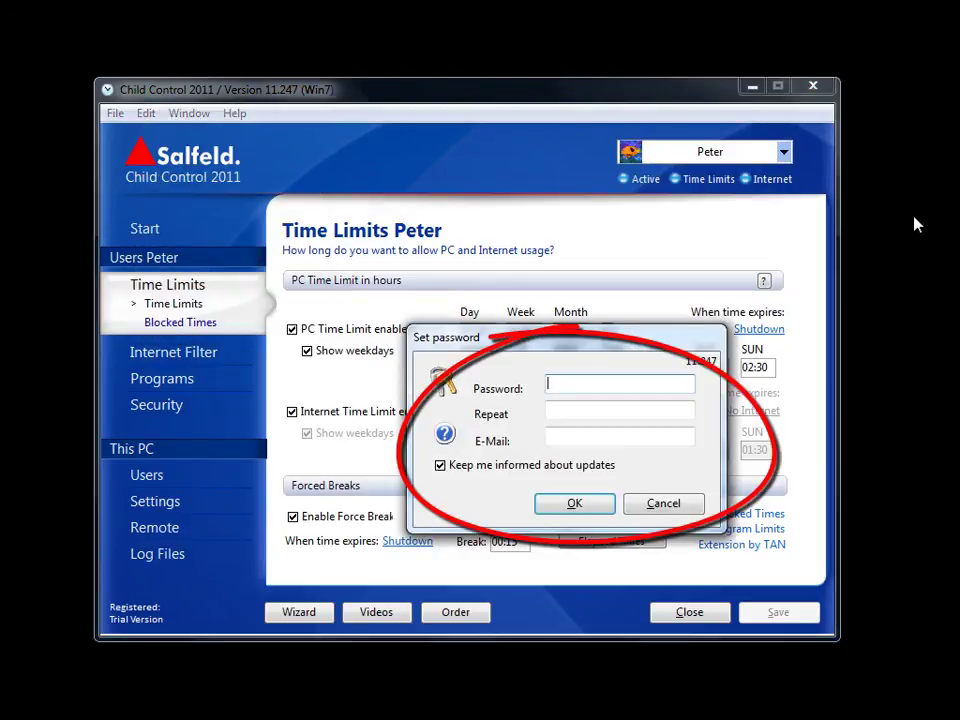
type("**********")
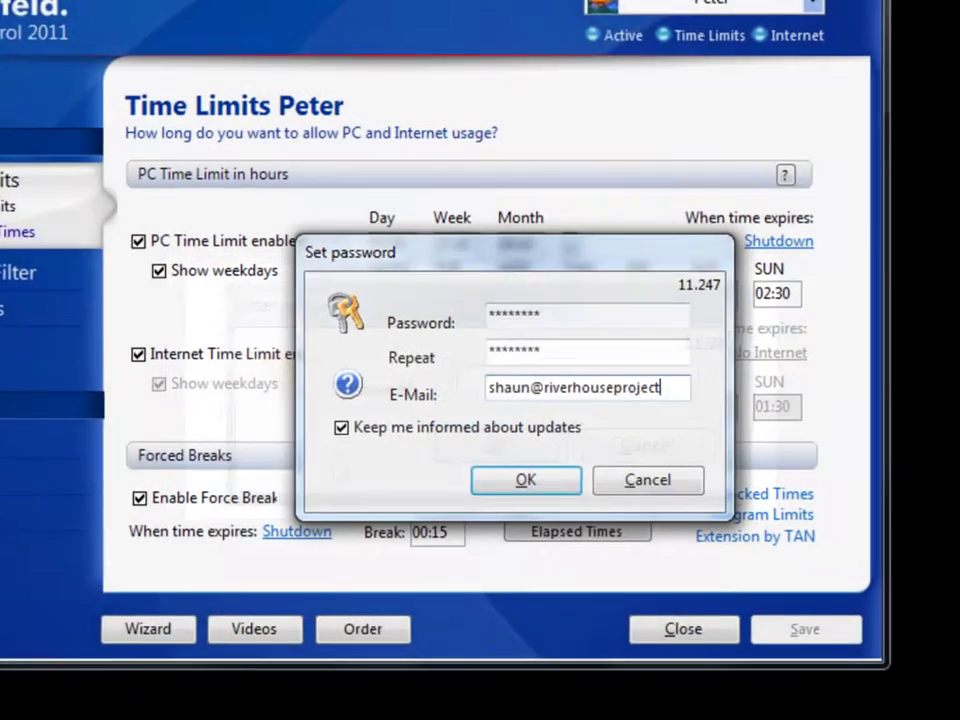
type("s.com")
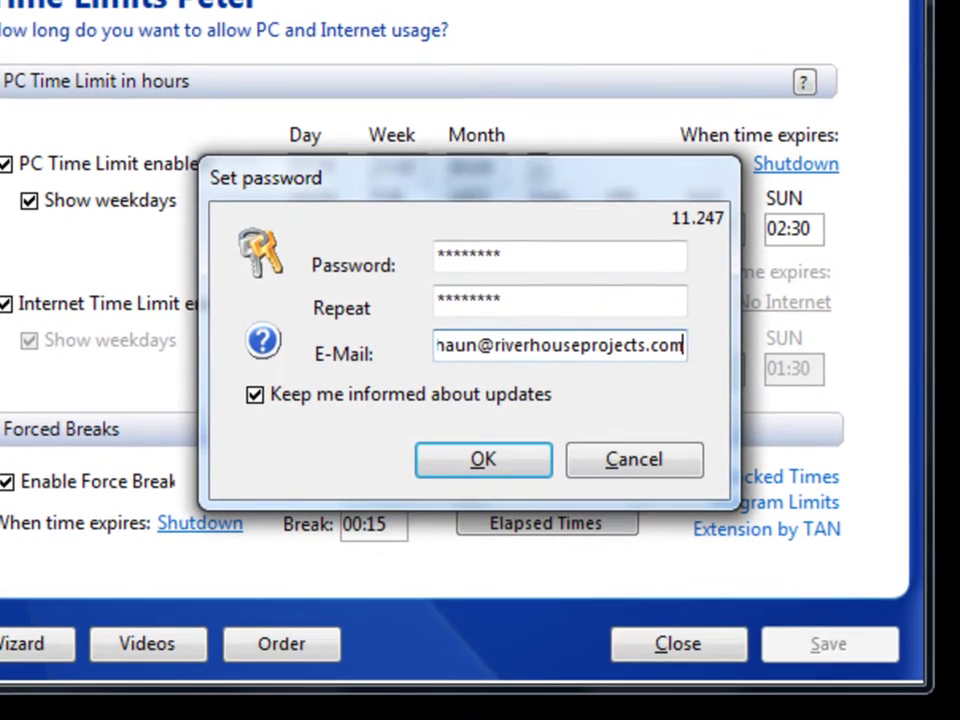
key("ctrl+a")
key("BackSpace")
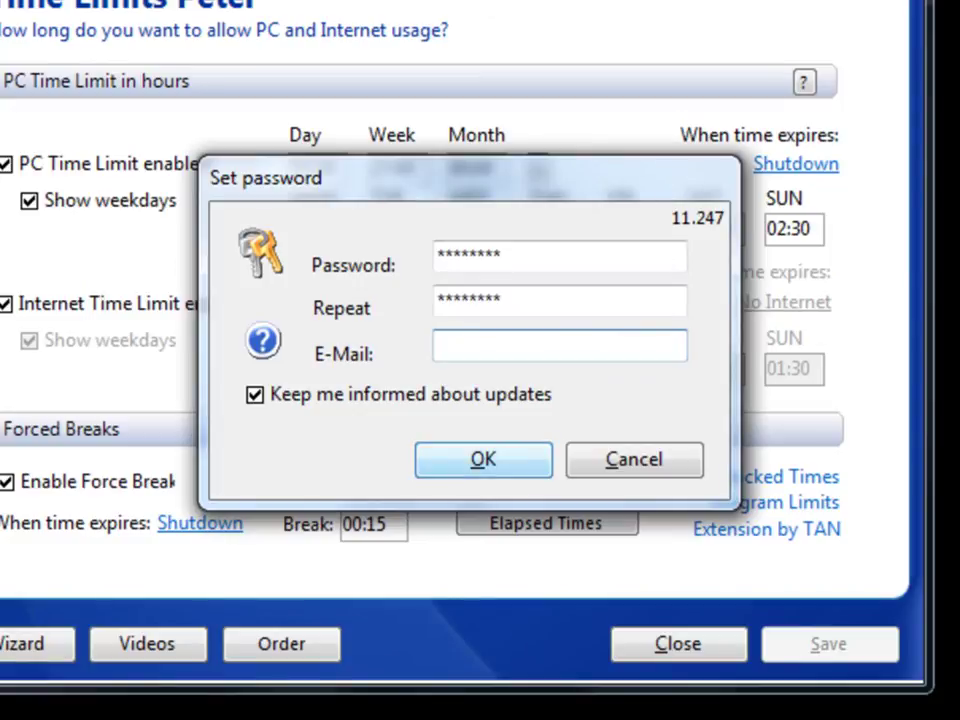
key("Return")
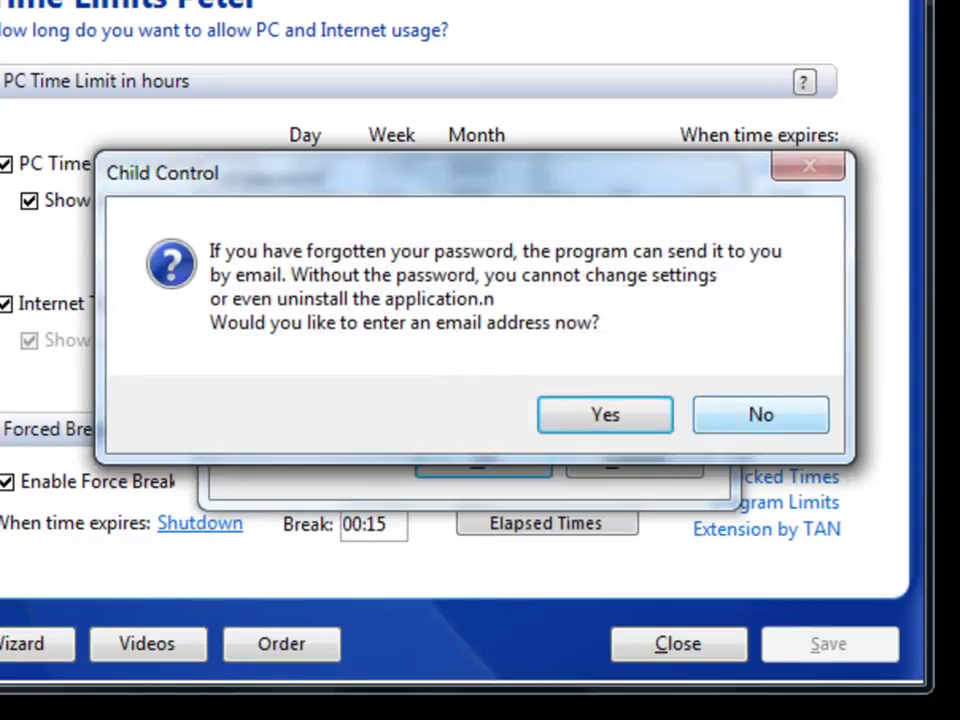
left_click(761, 414)
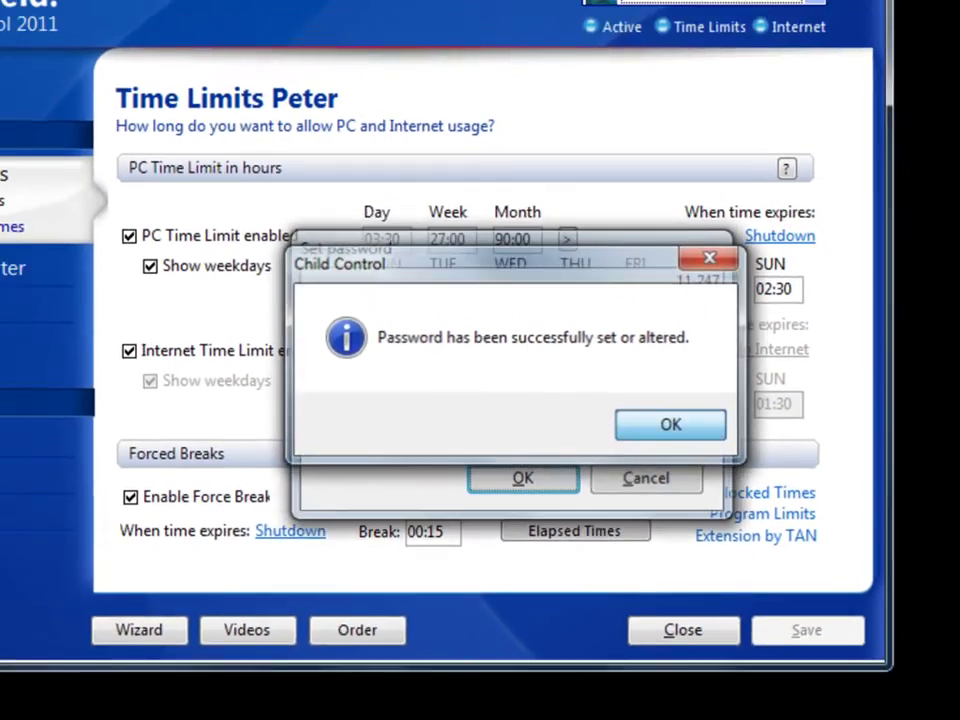
key("Return")
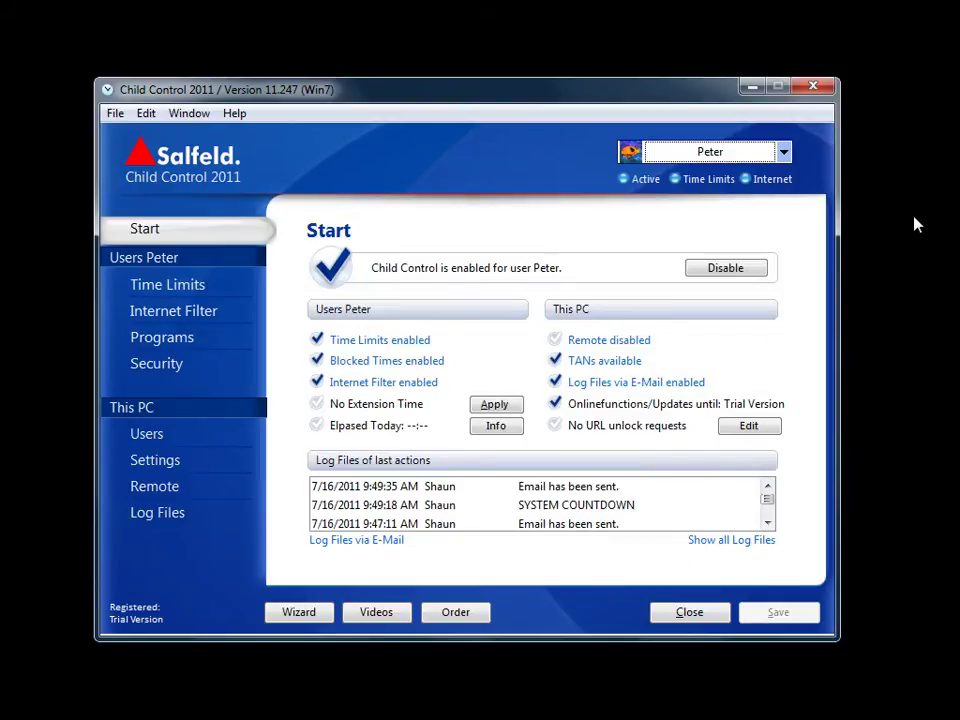
Browse the File menu commands down to Stop Monitoring, then close it unused
key("alt")
key("Down")
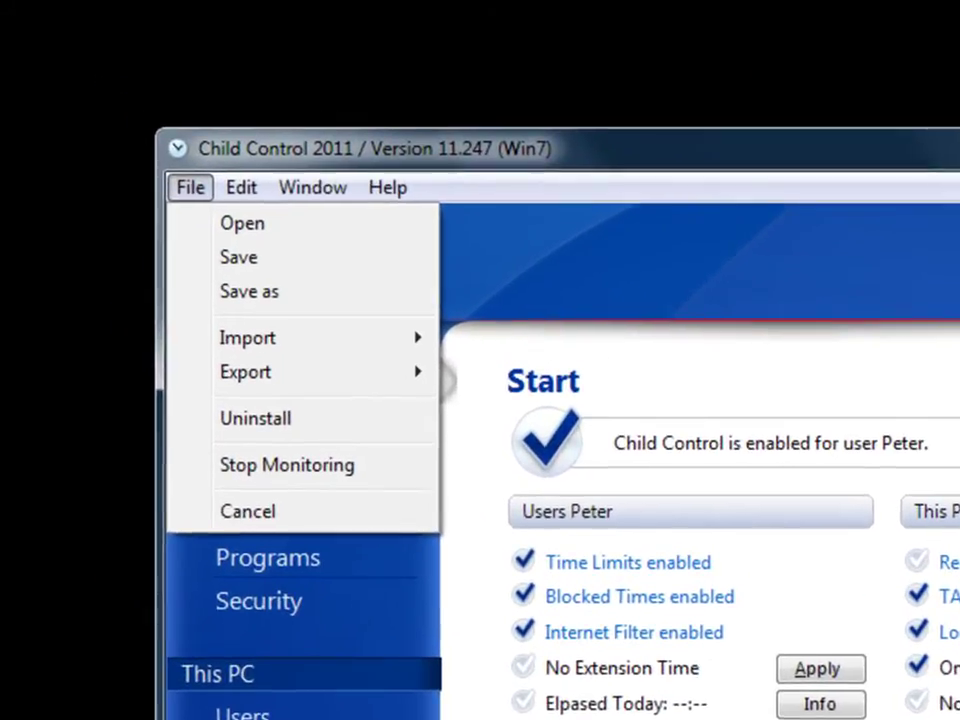
key("Down")
key("Down")
key("Down")
key("Down")
key("Down")
key("Down")
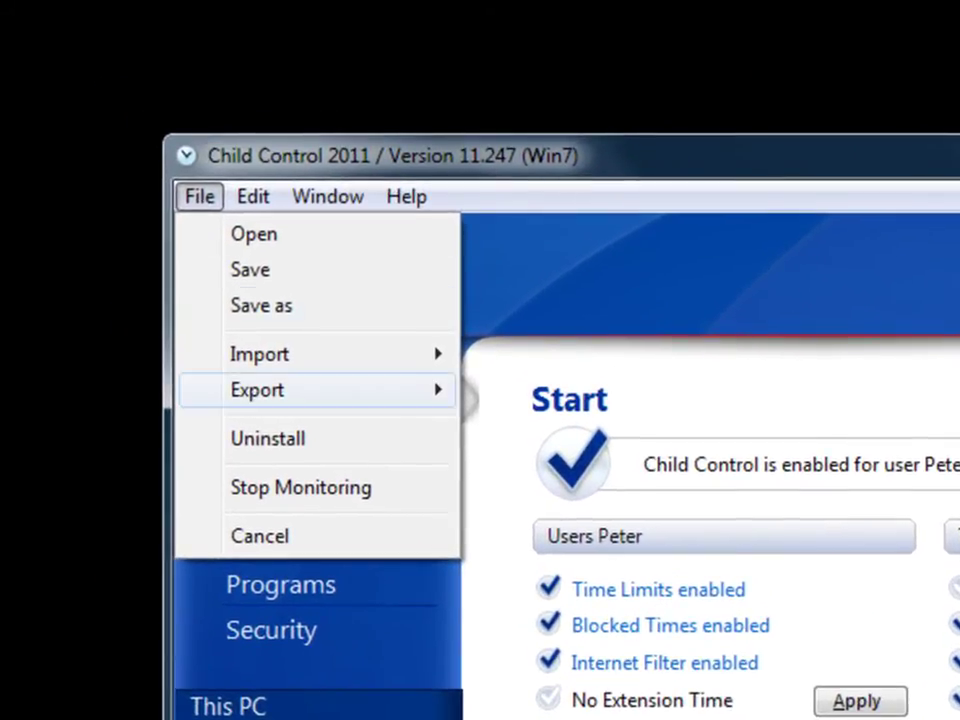
key("Down")
key("Escape")
key("Escape")
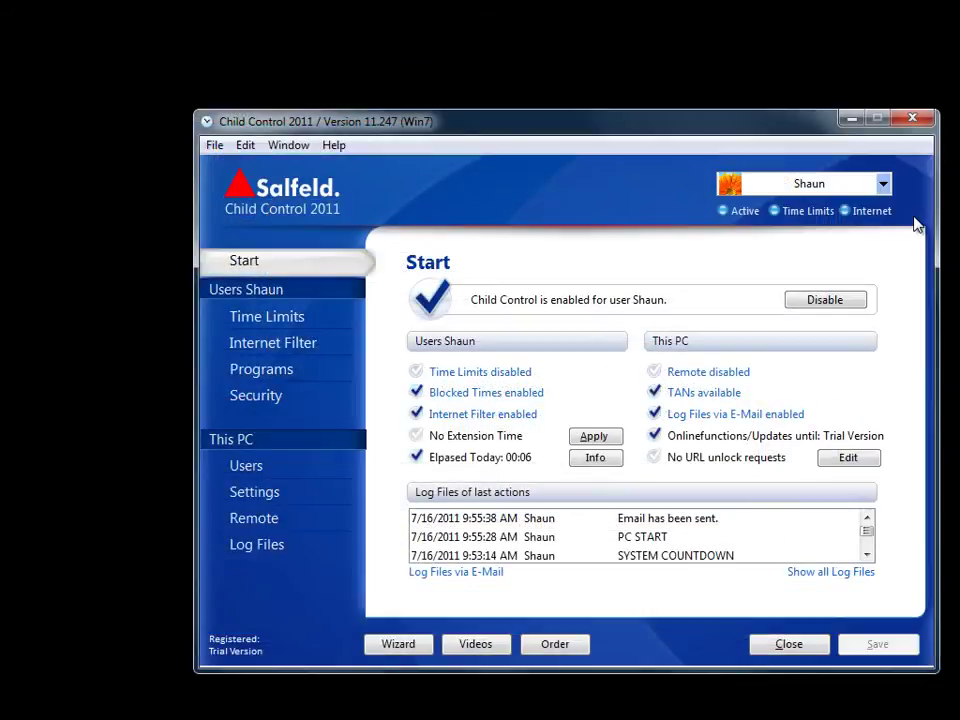
Add sample.exe to the program exclusions in the all-users Settings Exclusions tab
left_click(254, 492)
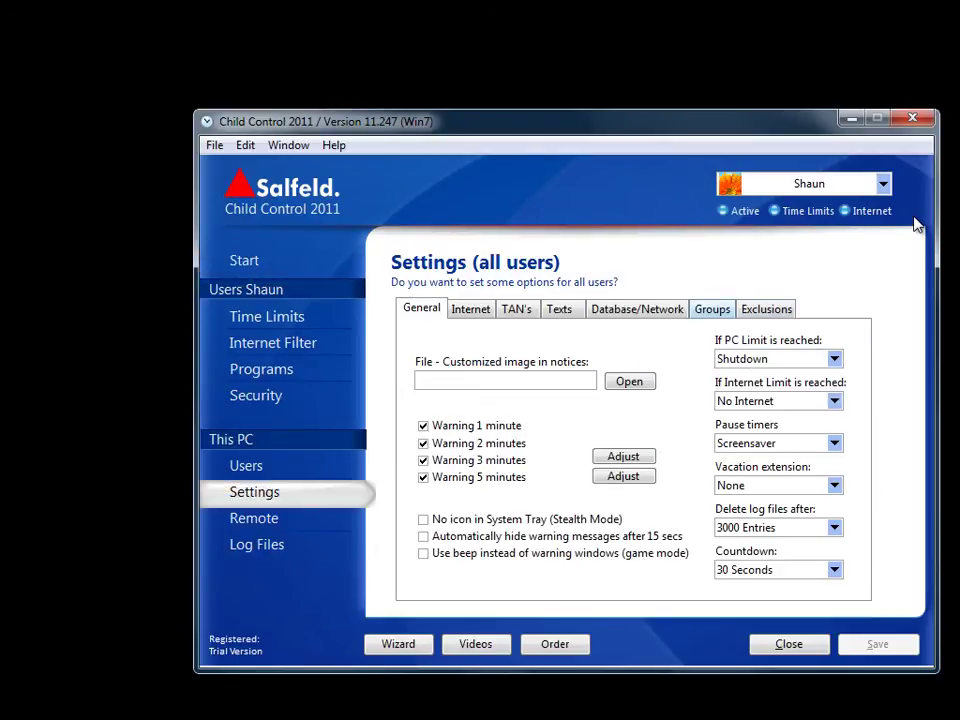
left_click(766, 309)
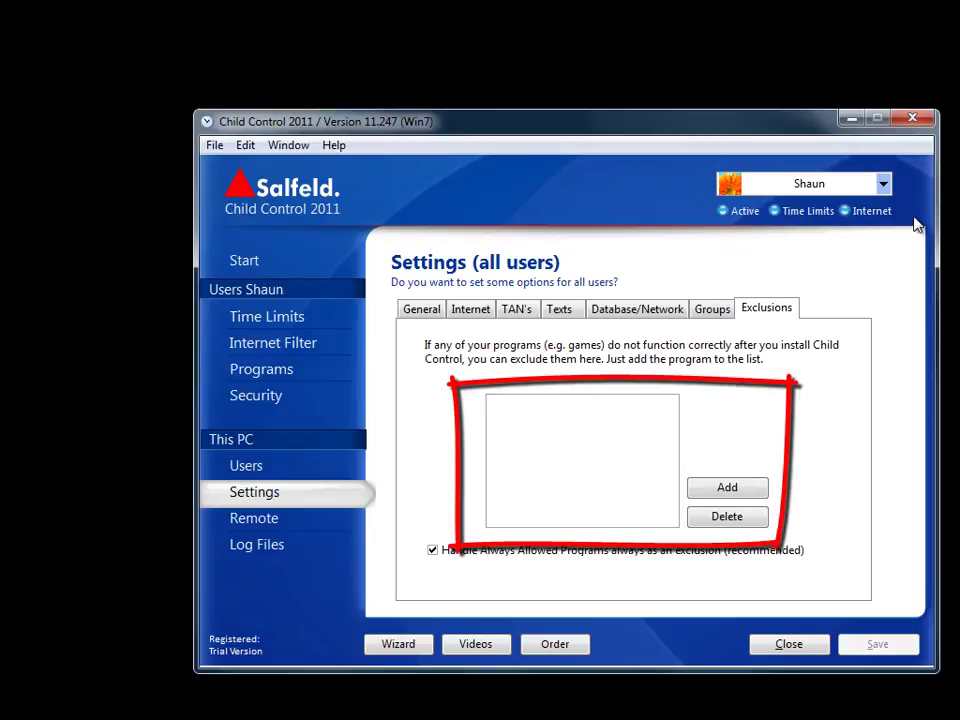
key("Return")
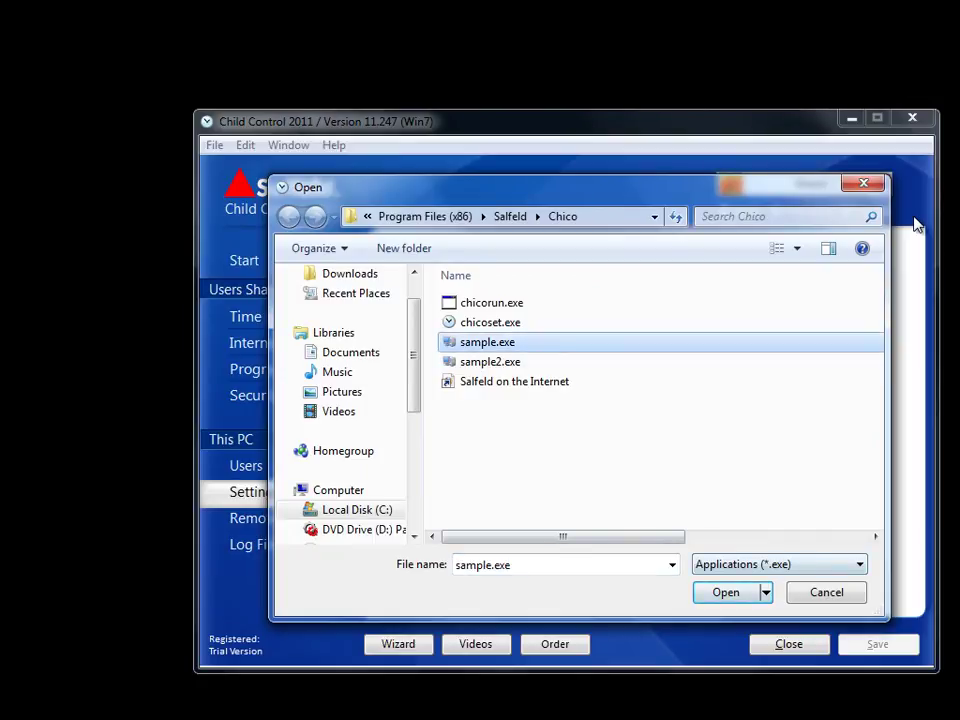
key("Return")
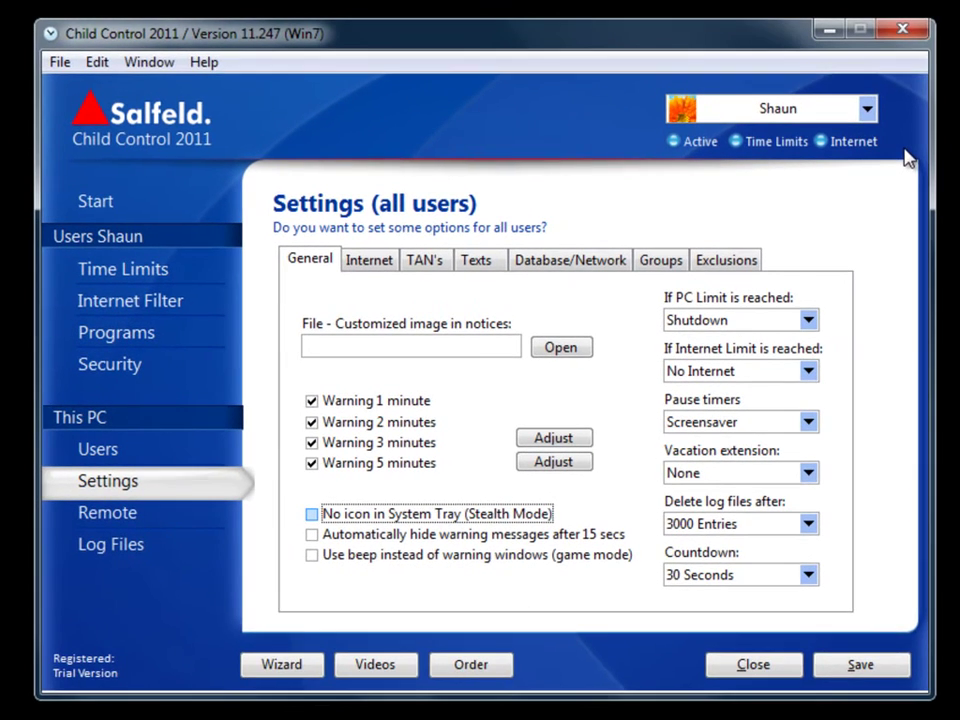
Enable stealth mode (no System Tray icon) and step through the History Child Control log entries
key("space")
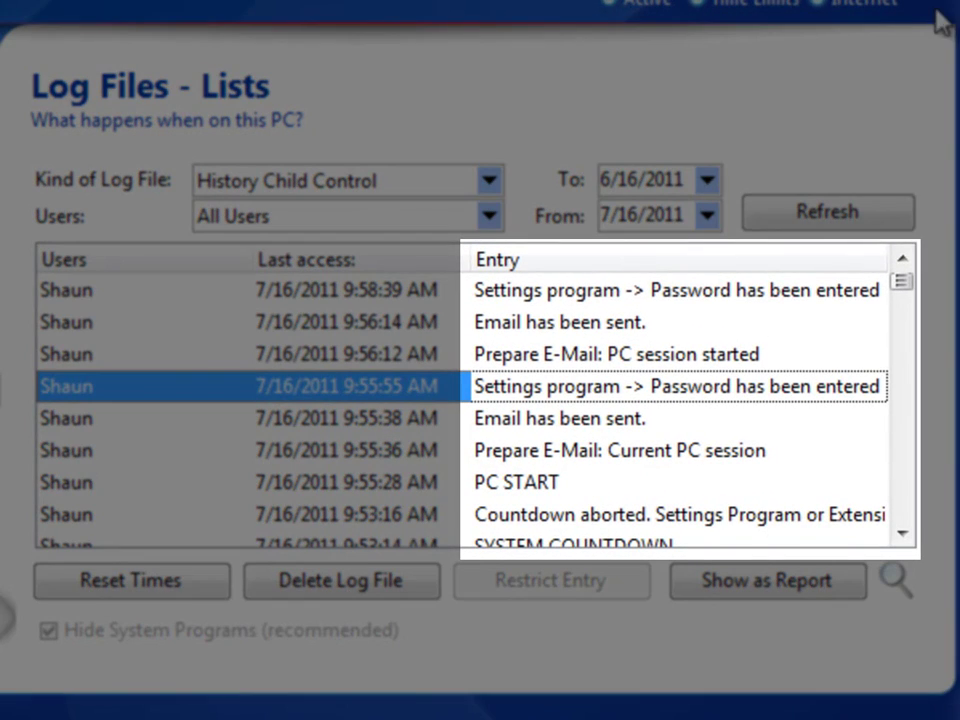
key("Down")
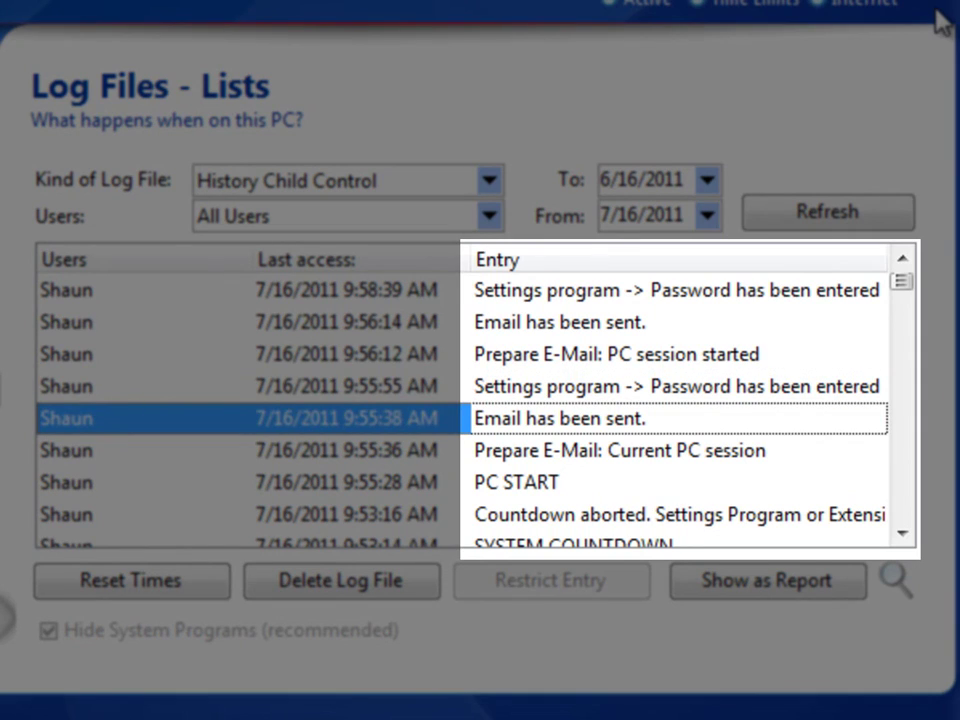